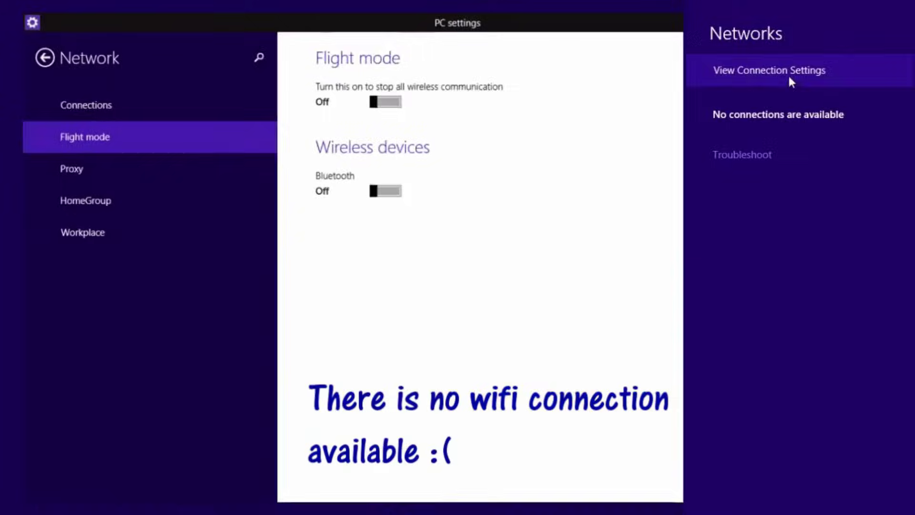
Open the connection settings from the Networks panel and view the Flight mode page.
{"action": "left_click", "coordinate": [648, 181]}
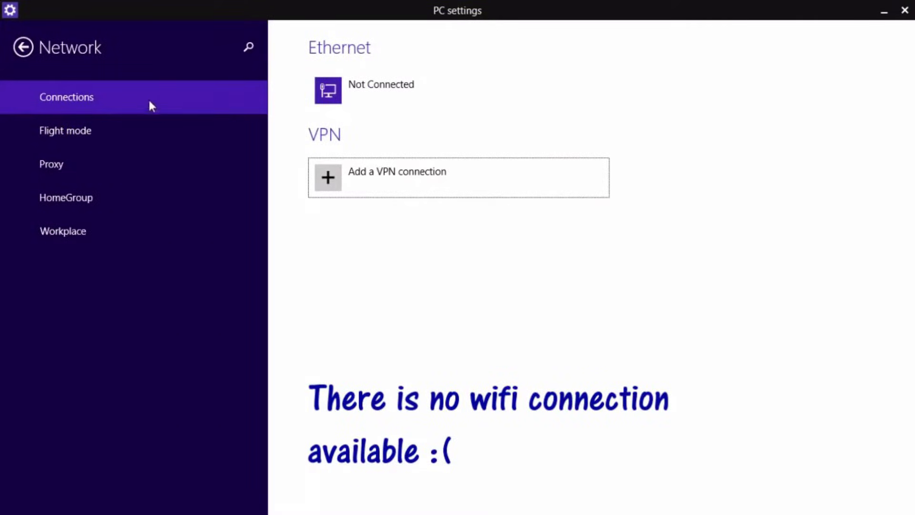
{"action": "left_click", "coordinate": [149, 132]}
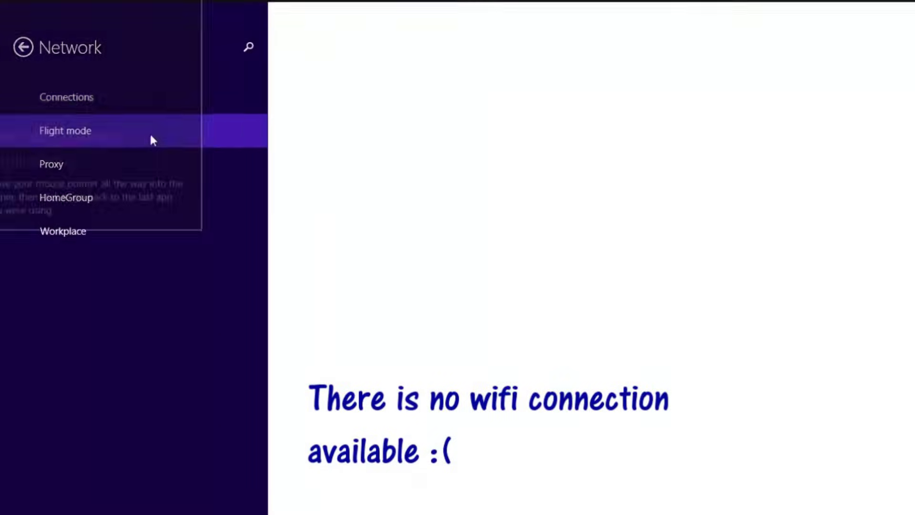
{"action": "left_click", "coordinate": [247, 91]}
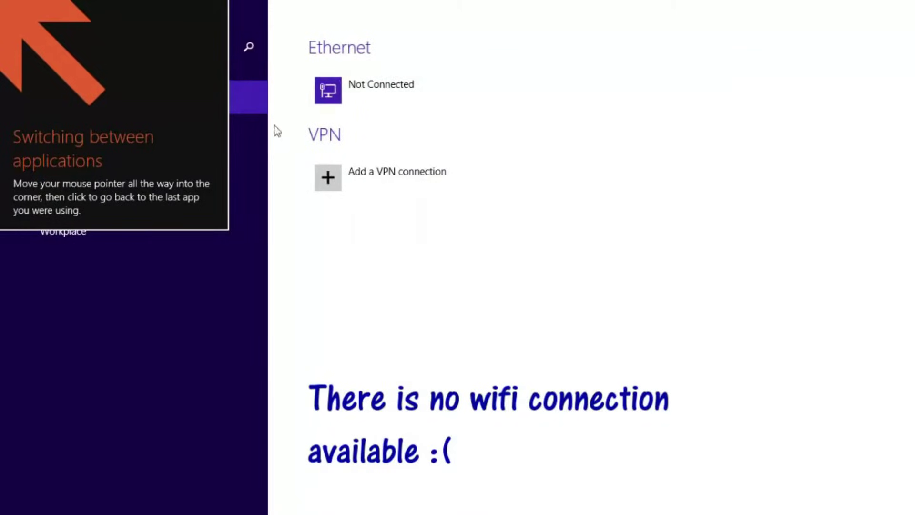
{"action": "left_click", "coordinate": [258, 131]}
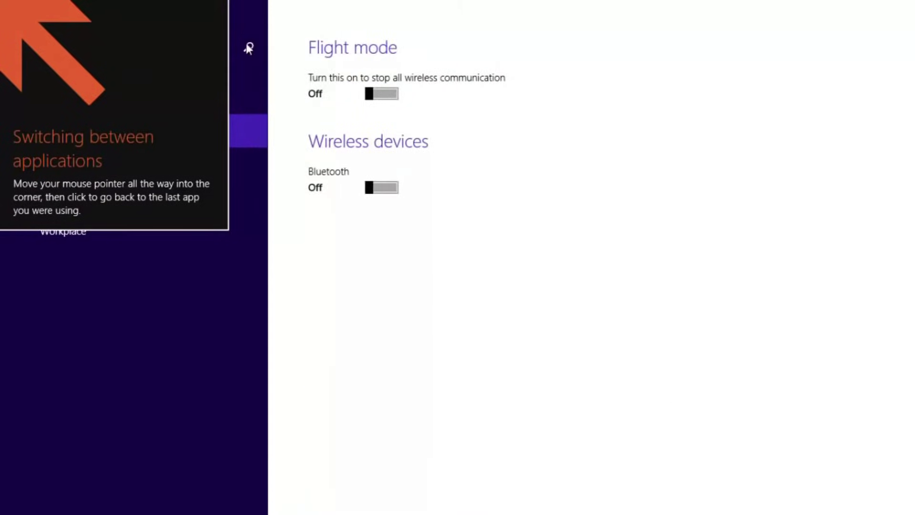
Check the Proxy and Connections pages, confirm flight mode and Bluetooth are off, then return to the desktop.
{"action": "left_click", "coordinate": [246, 165]}
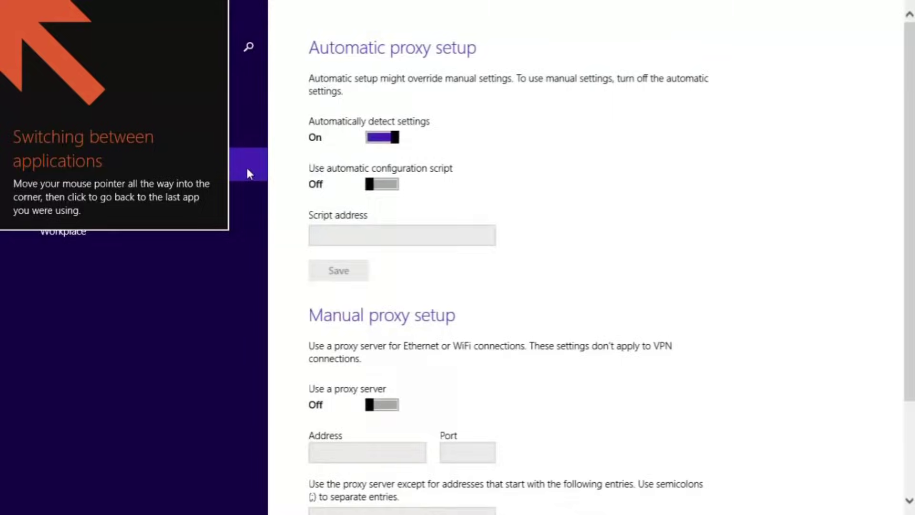
{"action": "left_click", "coordinate": [251, 139]}
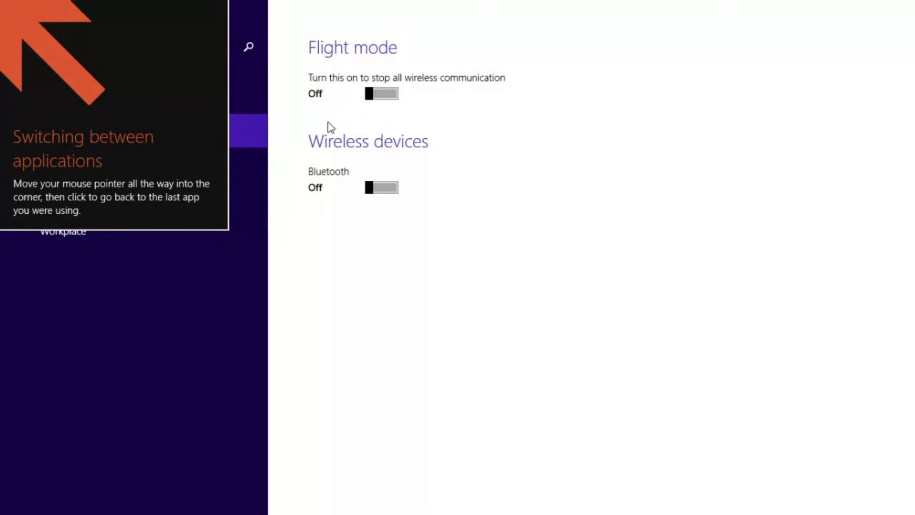
{"action": "left_click", "coordinate": [255, 102]}
{"action": "left_click", "coordinate": [258, 131]}
{"action": "key", "text": "alt+Tab"}
{"action": "key", "text": "alt+Tab"}
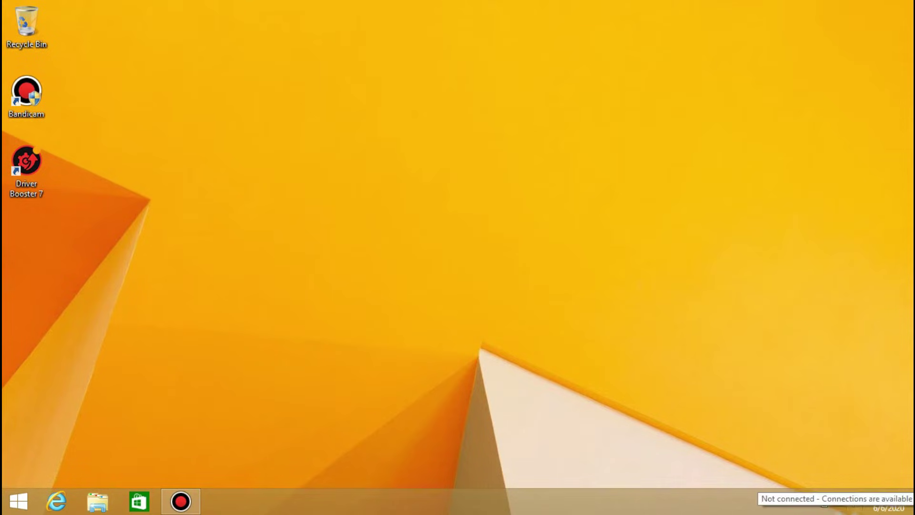
Show the Networks panel from the tray, with Wi-Fi on and five networks listed.
{"action": "left_click", "coordinate": [838, 502]}
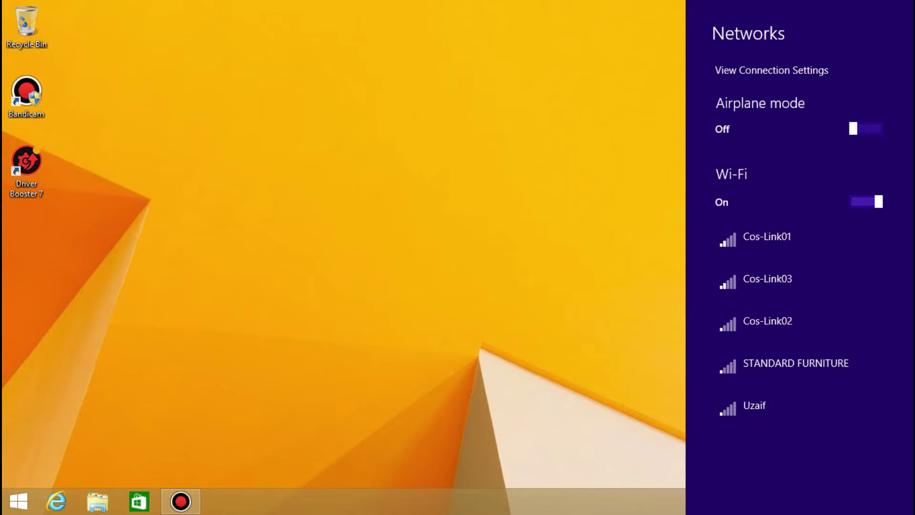
Reopen the Networks panel and go to the Network Connections page showing Wi-Fi and Ethernet Not Connected.
{"action": "key", "text": "Escape"}
{"action": "left_click", "coordinate": [838, 501]}
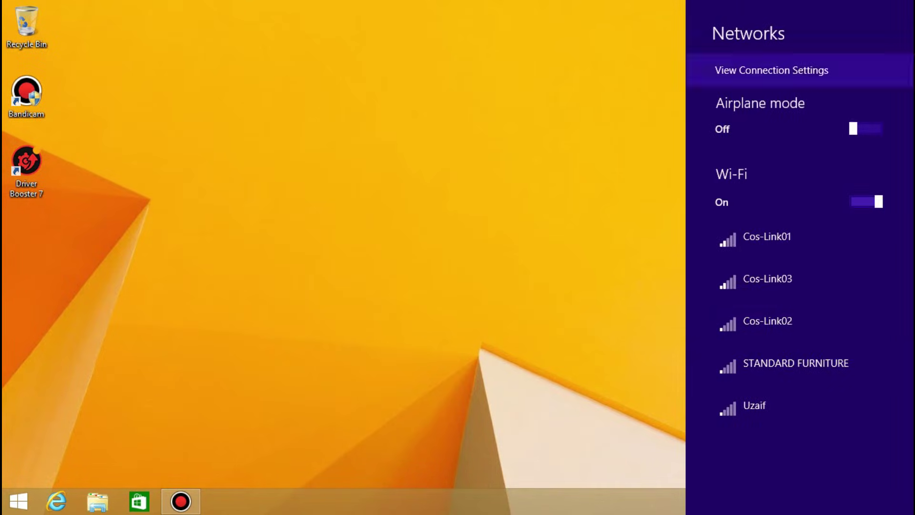
{"action": "left_click", "coordinate": [772, 70]}
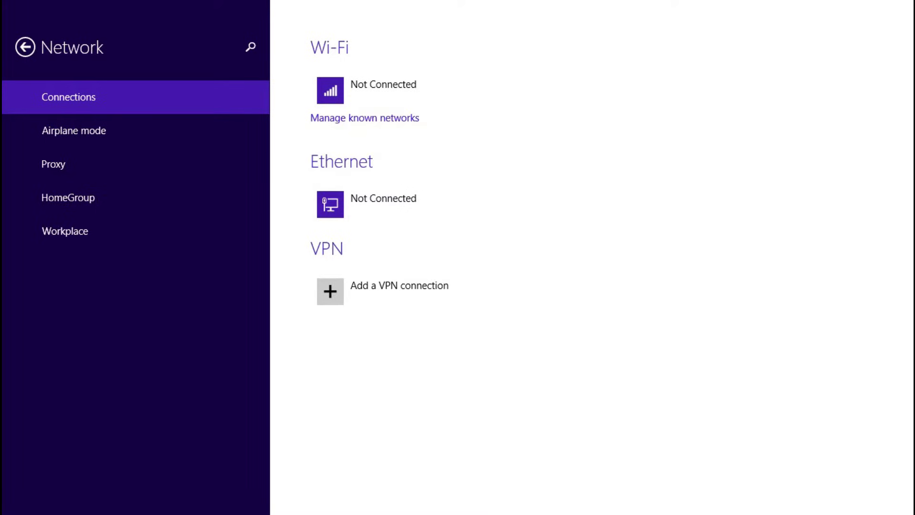
Review the Wi-Fi adapter's properties and driver version, then close PC settings.
{"action": "left_click", "coordinate": [367, 91]}
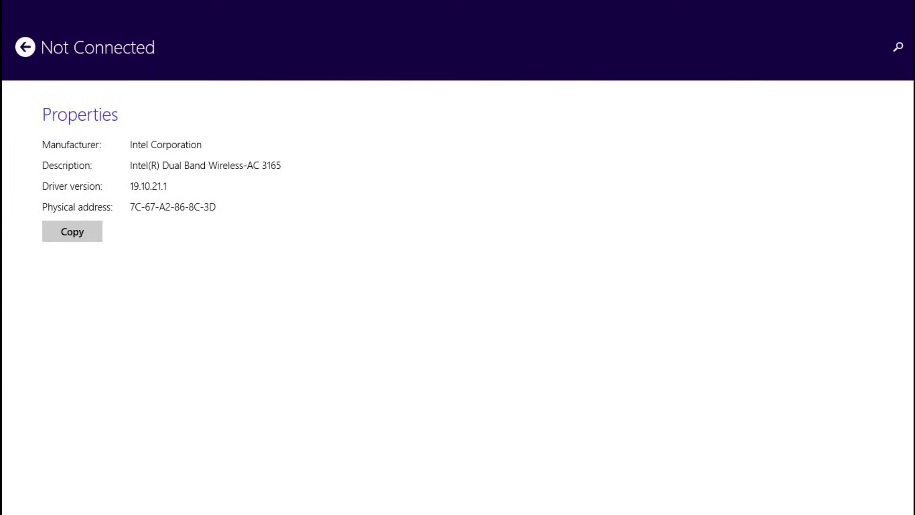
{"action": "left_click", "coordinate": [25, 47]}
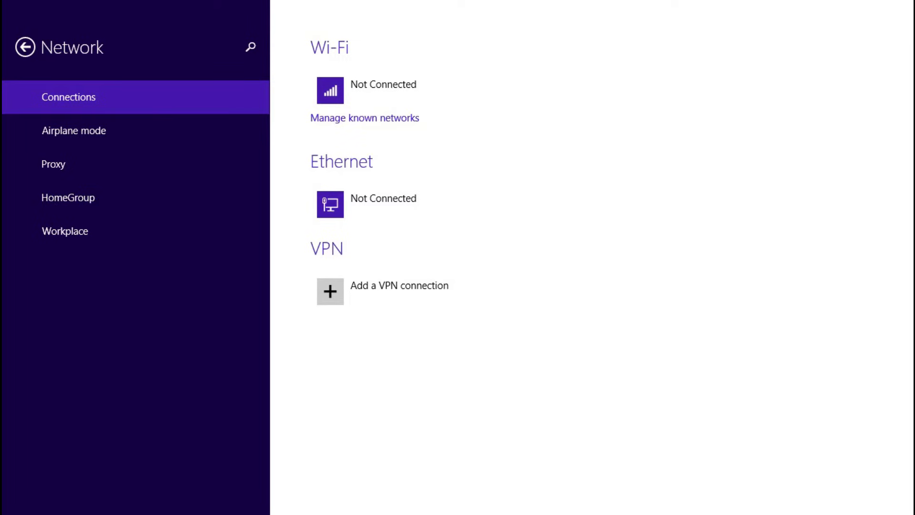
{"action": "left_click", "coordinate": [24, 47]}
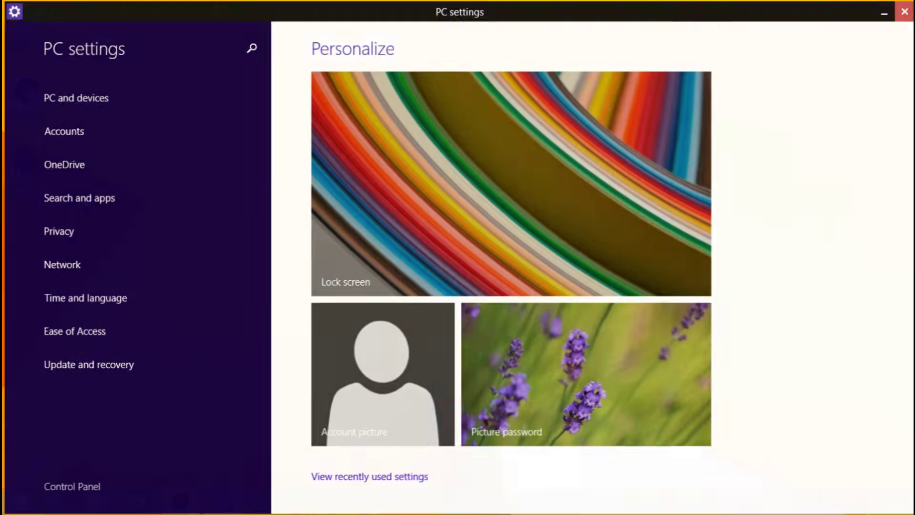
{"action": "left_click", "coordinate": [904, 11]}
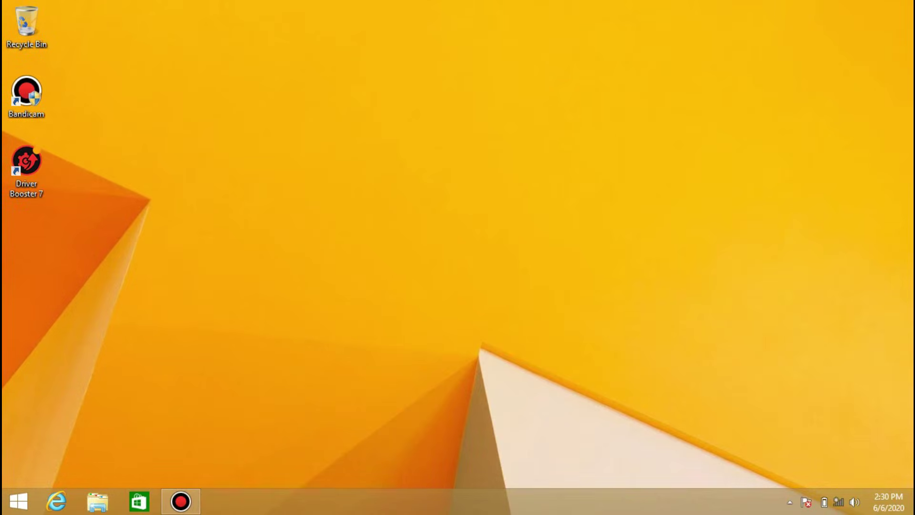
Check the Wi-Fi network list, now showing Limited, and bring up the Start screen.
{"action": "left_click", "coordinate": [838, 502]}
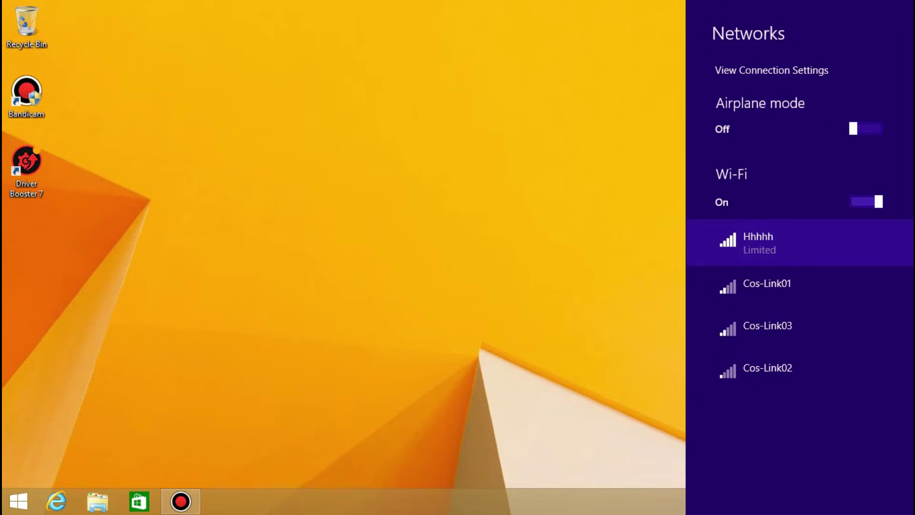
{"action": "key", "text": "Escape"}
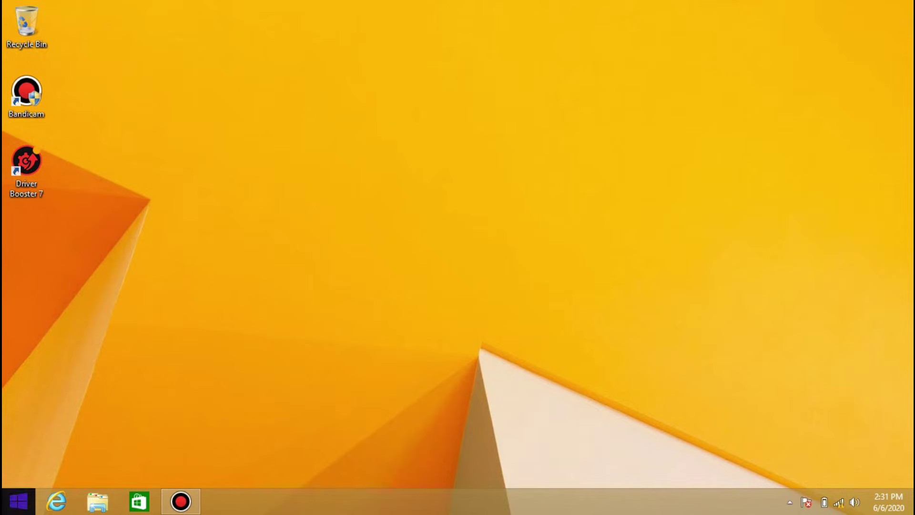
{"action": "left_click", "coordinate": [18, 501]}
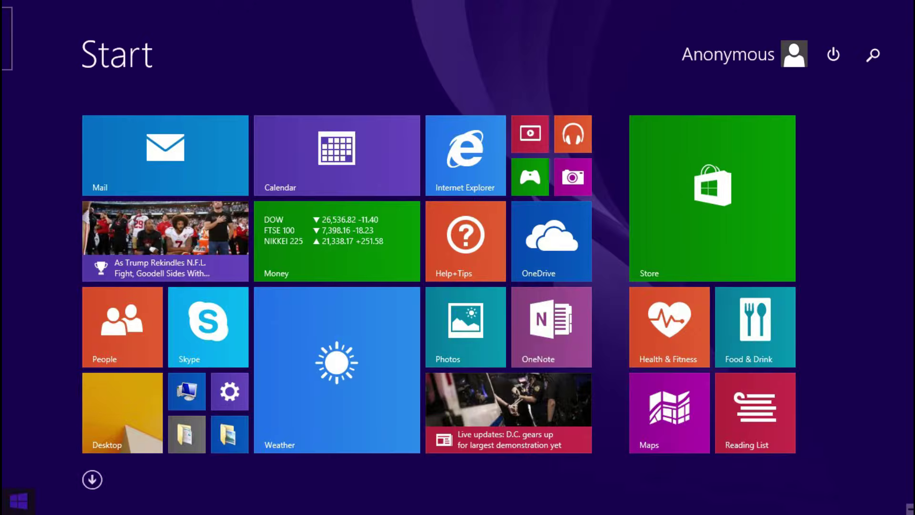
Search Google in Chrome for 'iobit driver booster'.
{"action": "left_click", "coordinate": [18, 500]}
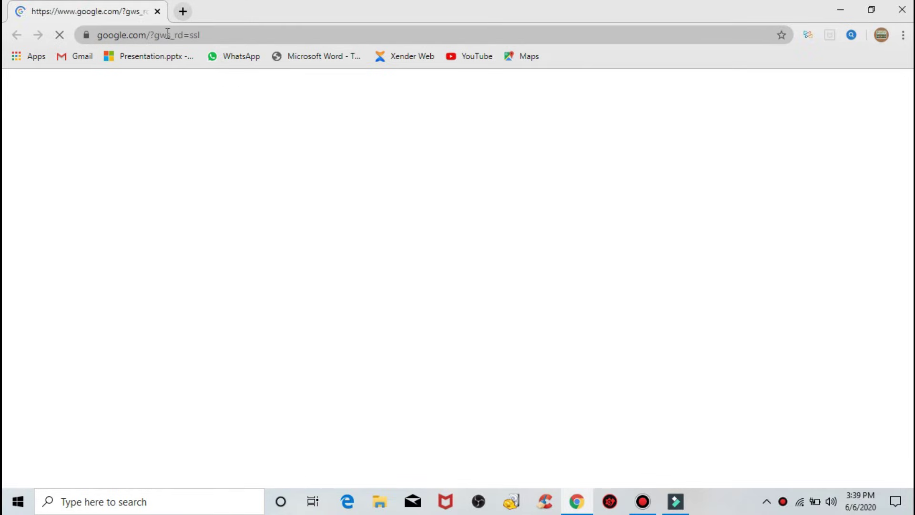
{"action": "left_click", "coordinate": [348, 271]}
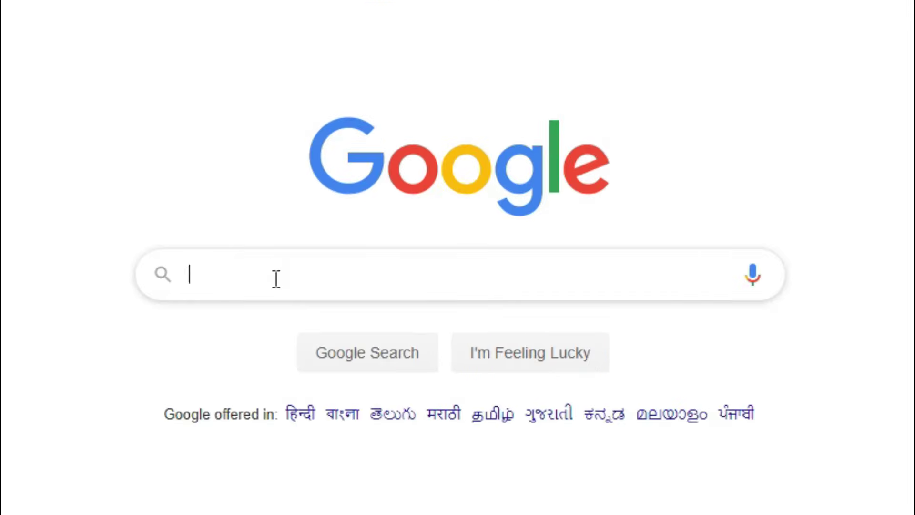
{"action": "type", "text": "iob"}
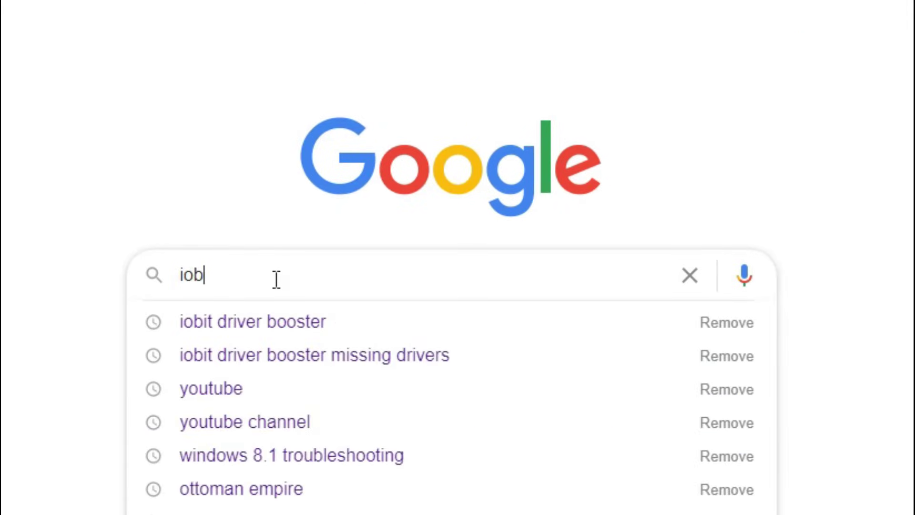
{"action": "type", "text": "it driver boo"}
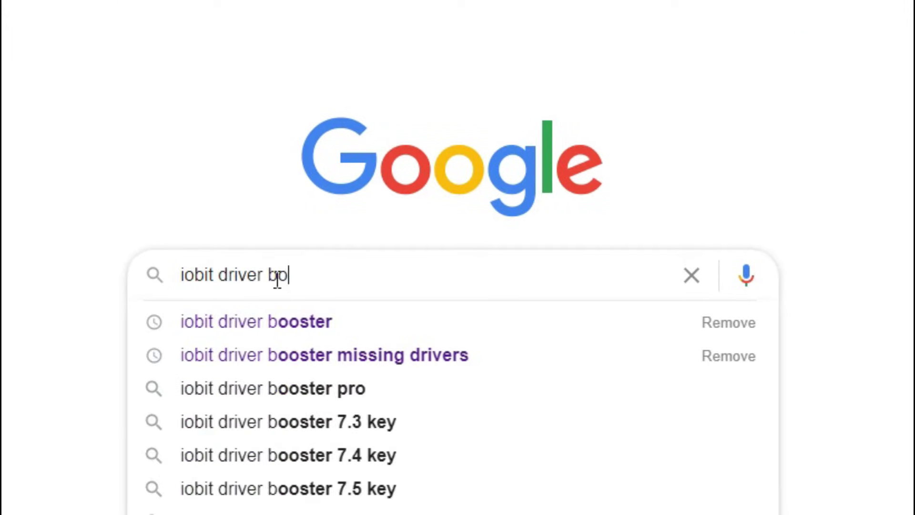
{"action": "type", "text": "ster"}
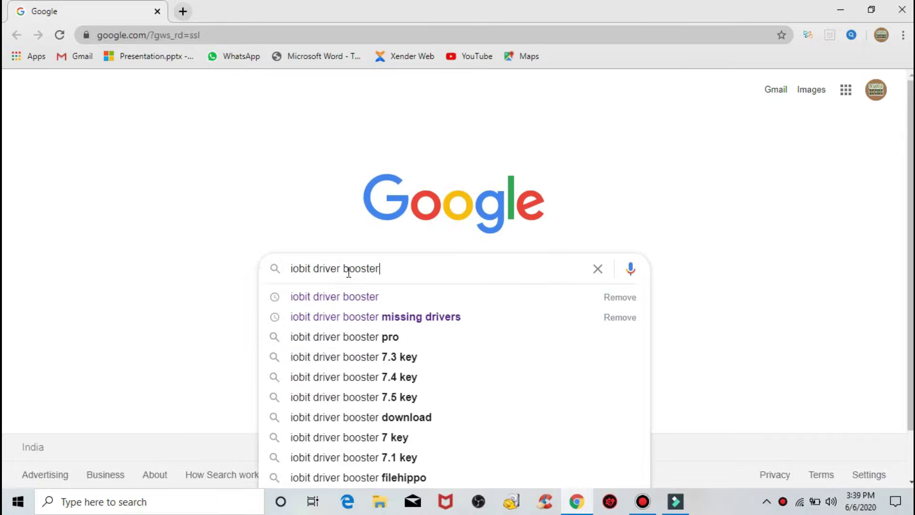
{"action": "left_click", "coordinate": [358, 296]}
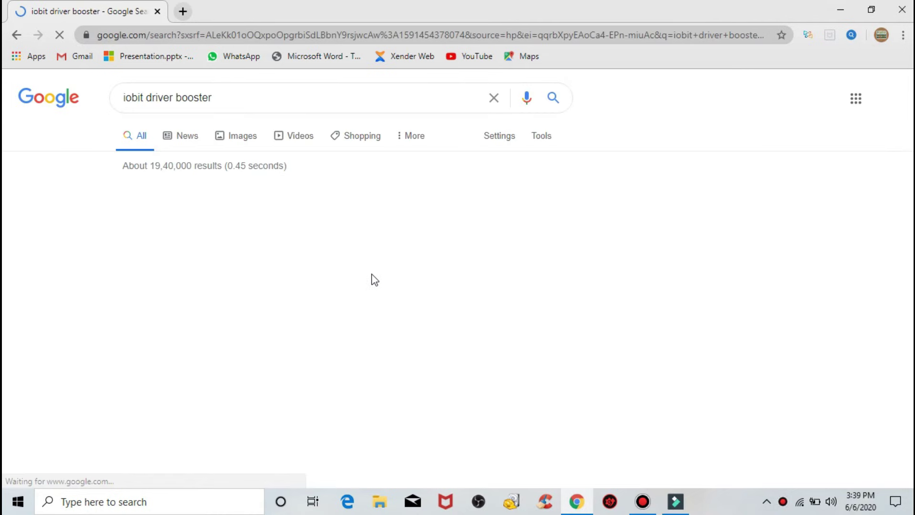
Open the official Driver Booster 7 Free page, start its free download, then cancel it.
{"action": "left_click", "coordinate": [220, 211]}
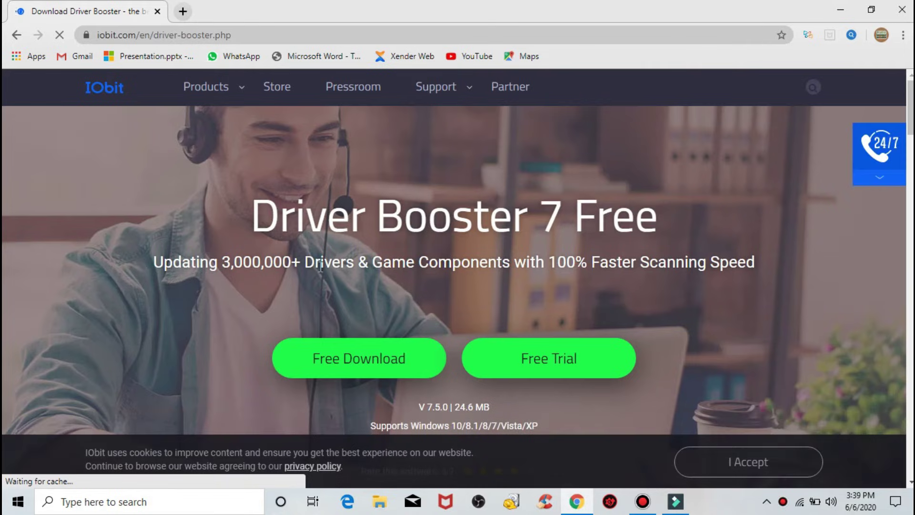
{"action": "left_click", "coordinate": [380, 361]}
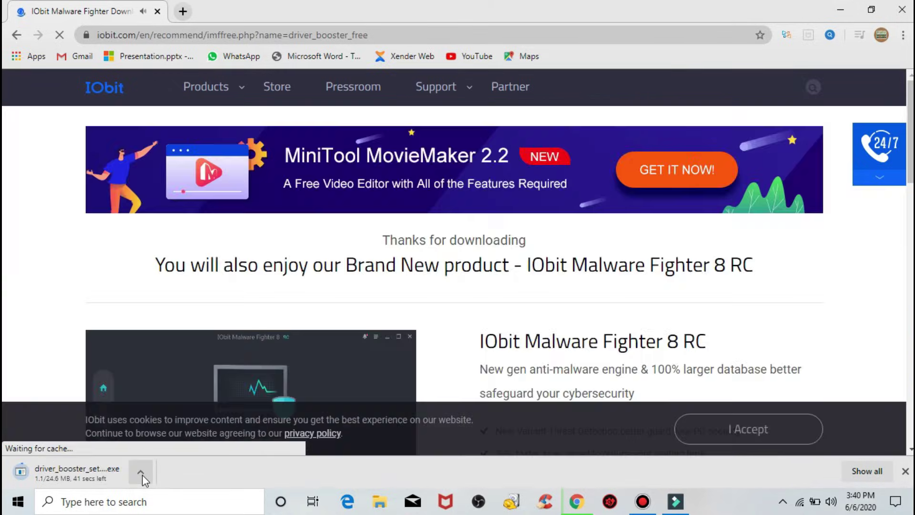
{"action": "left_click", "coordinate": [141, 475]}
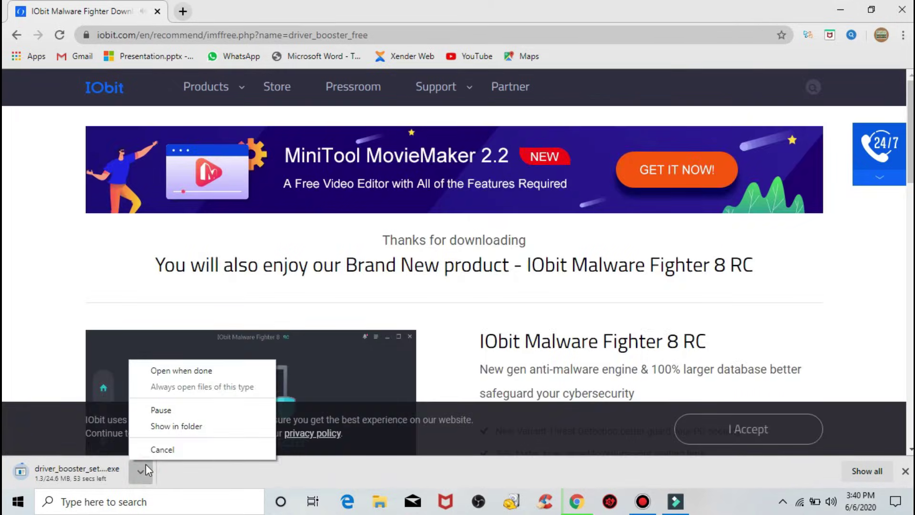
{"action": "left_click", "coordinate": [155, 449]}
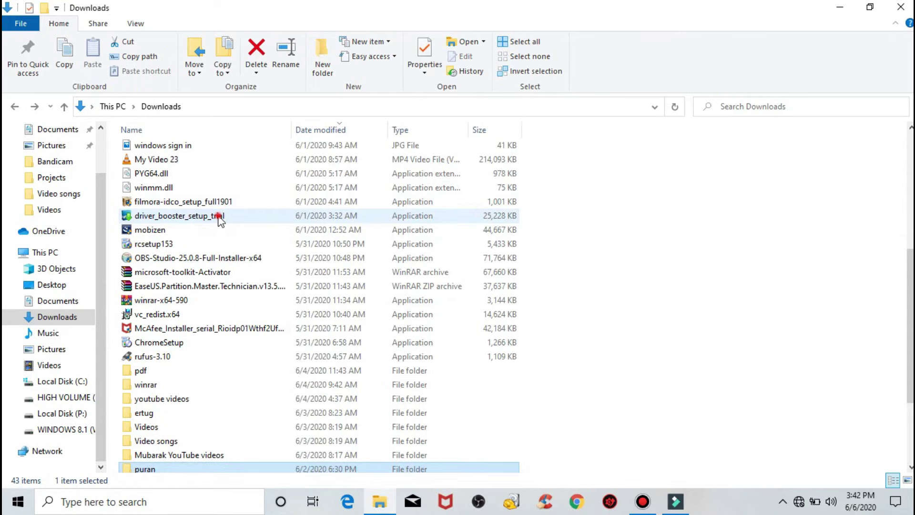
Launch driver_booster_setup_trial from Downloads using its right-click Open command.
{"action": "left_click", "coordinate": [218, 217]}
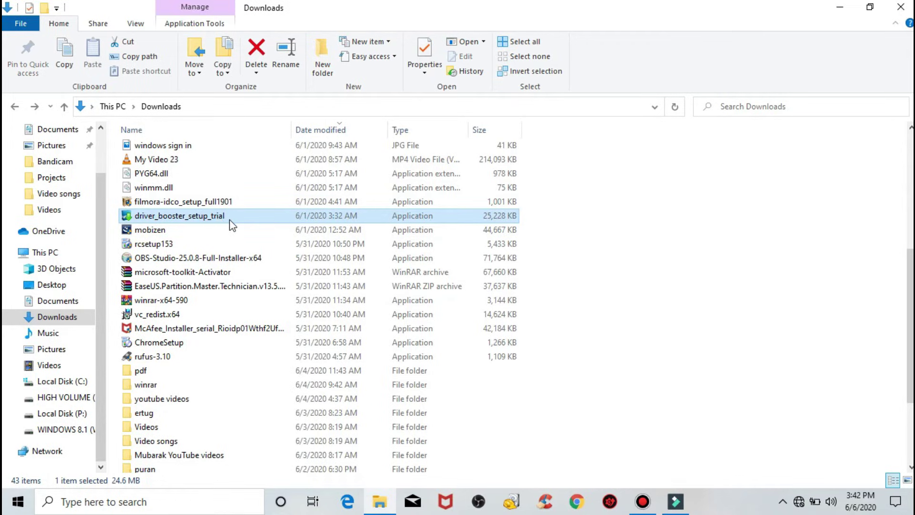
{"action": "double_click", "coordinate": [232, 222]}
{"action": "right_click", "coordinate": [232, 222]}
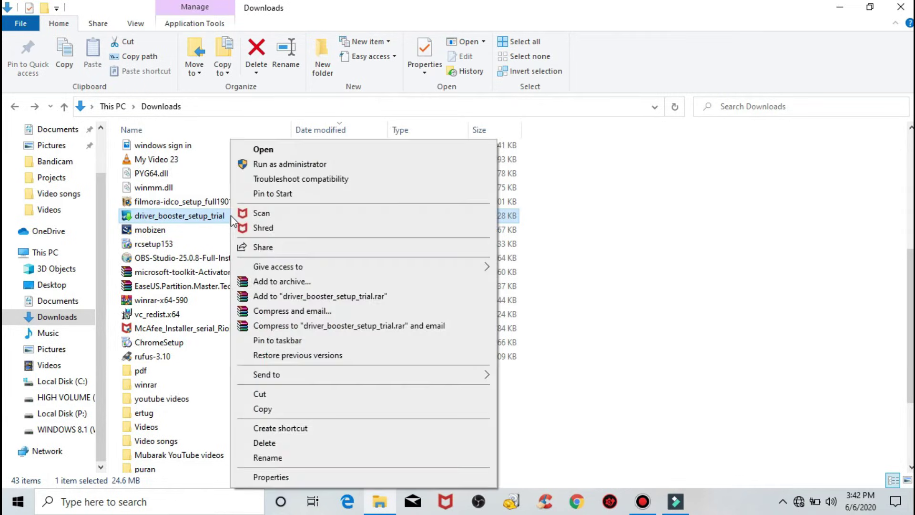
{"action": "left_click", "coordinate": [279, 150]}
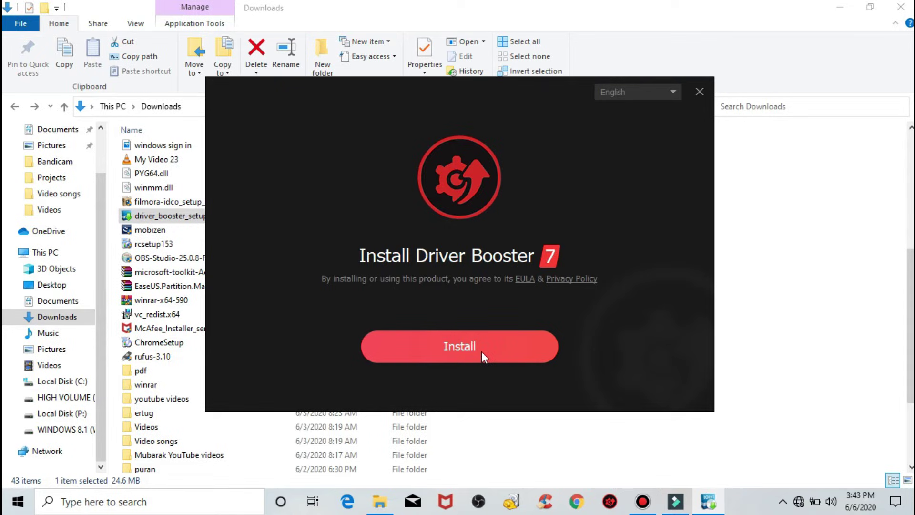
Cancel the Driver Booster installer and run Driver Booster as administrator.
{"action": "left_click", "coordinate": [700, 93]}
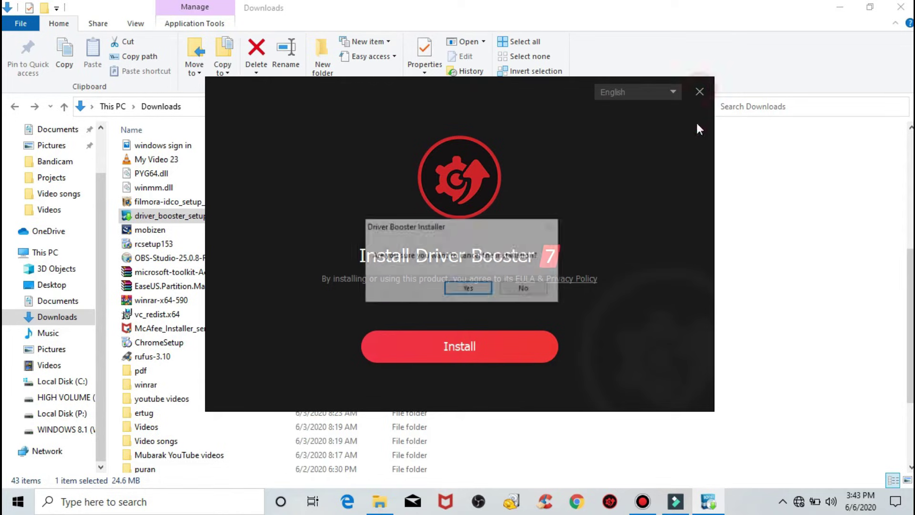
{"action": "left_click", "coordinate": [469, 287]}
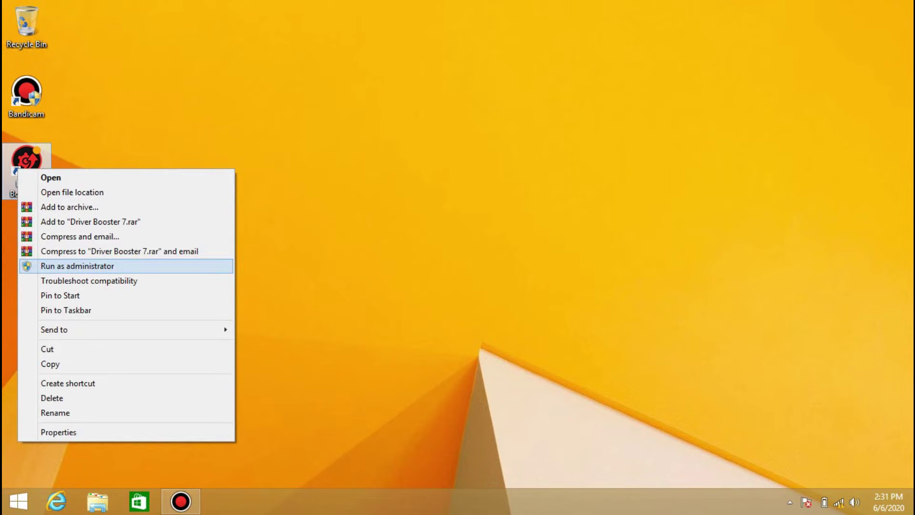
{"action": "left_click", "coordinate": [77, 266]}
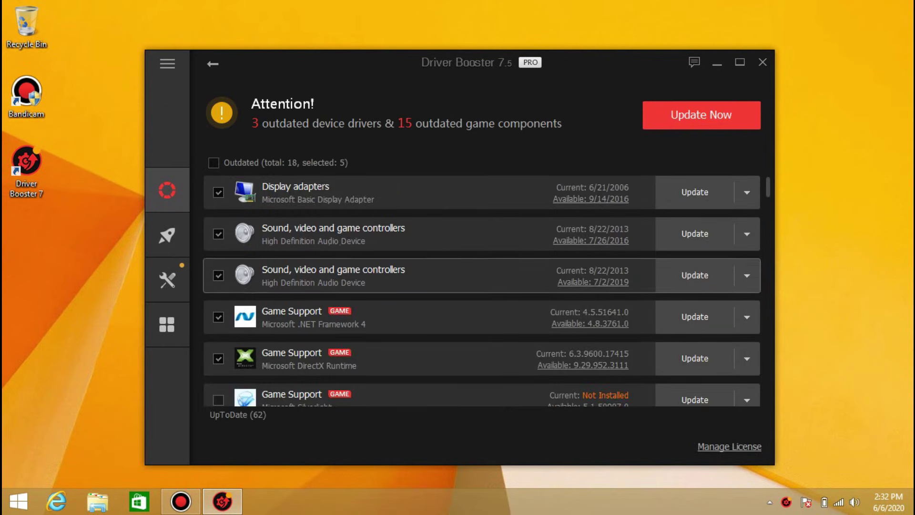
Scroll through the Outdated and UpToDate driver lists, including the Intel wireless adapter, then close Driver Booster.
{"action": "scroll", "coordinate": [481, 263], "scroll_direction": "down", "scroll_amount": 10}
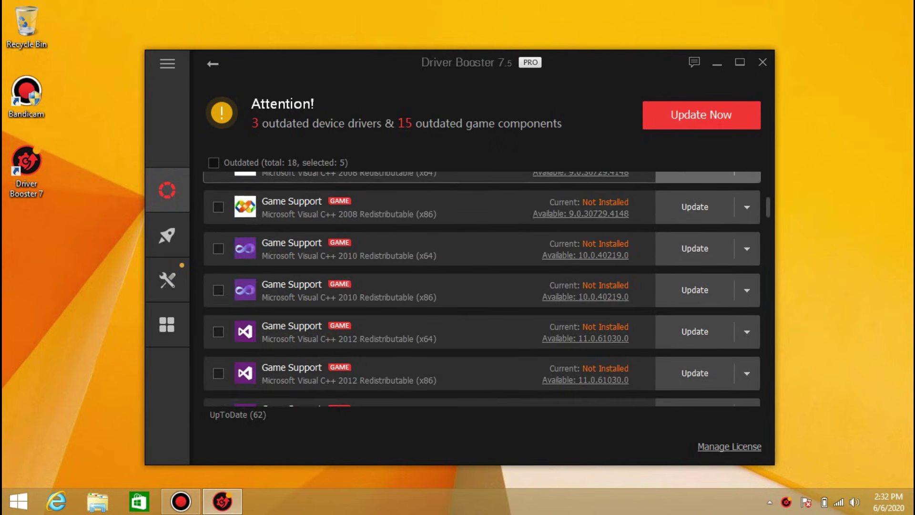
{"action": "scroll", "coordinate": [481, 265], "scroll_direction": "up", "scroll_amount": 8}
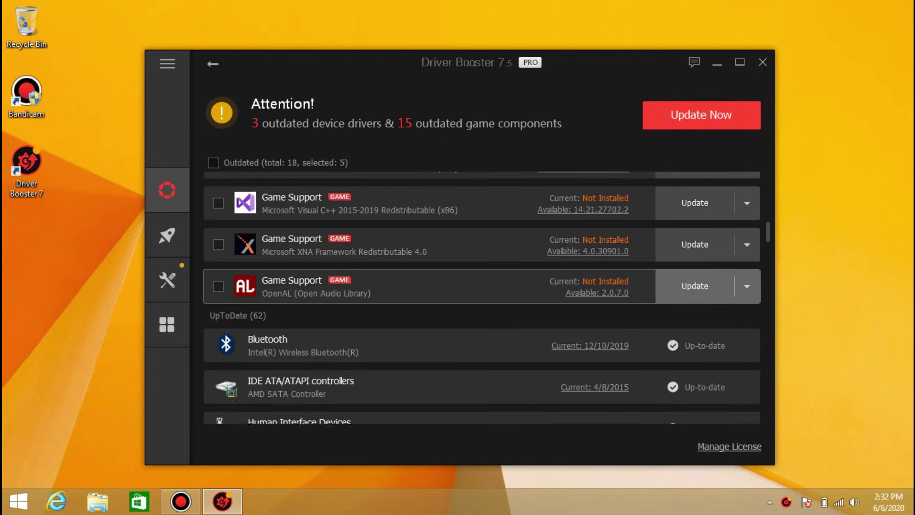
{"action": "scroll", "coordinate": [482, 296], "scroll_direction": "down", "scroll_amount": 4}
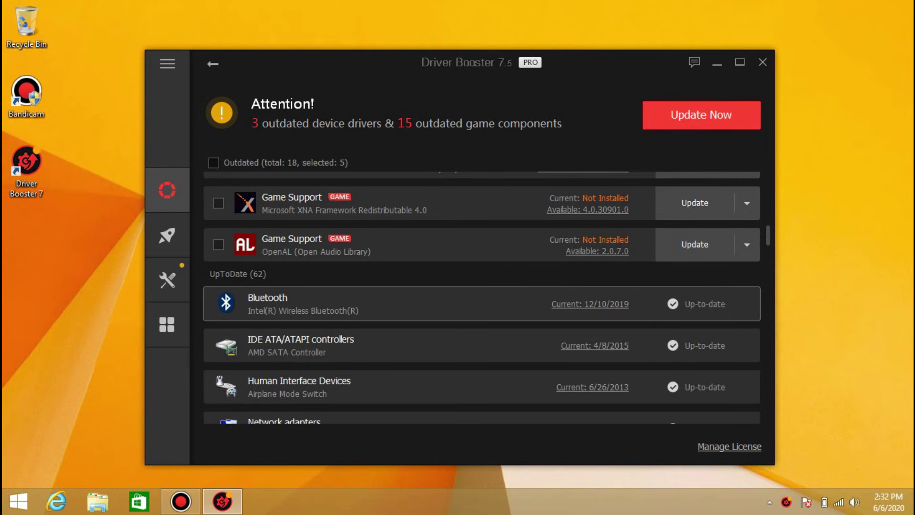
{"action": "scroll", "coordinate": [482, 300], "scroll_direction": "up", "scroll_amount": 10}
{"action": "scroll", "coordinate": [481, 306], "scroll_direction": "up", "scroll_amount": 1}
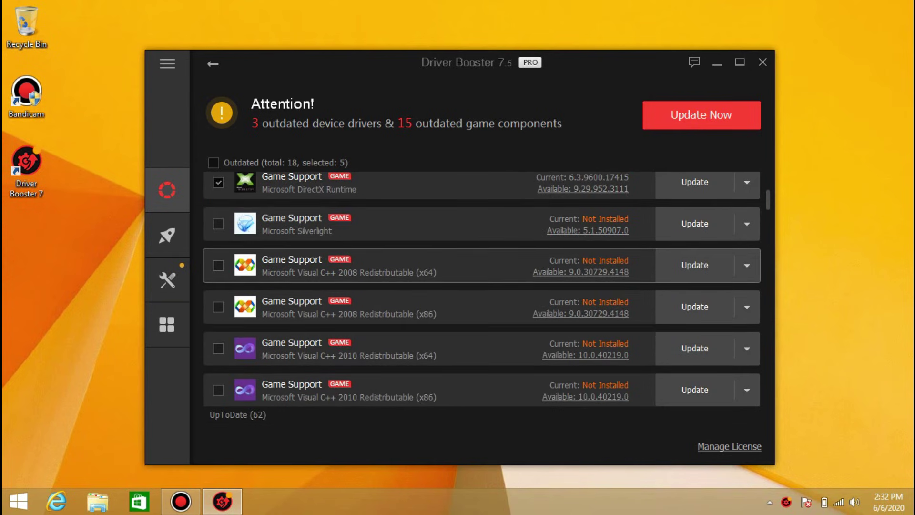
{"action": "scroll", "coordinate": [482, 307], "scroll_direction": "down", "scroll_amount": 7}
{"action": "scroll", "coordinate": [482, 310], "scroll_direction": "down", "scroll_amount": 6}
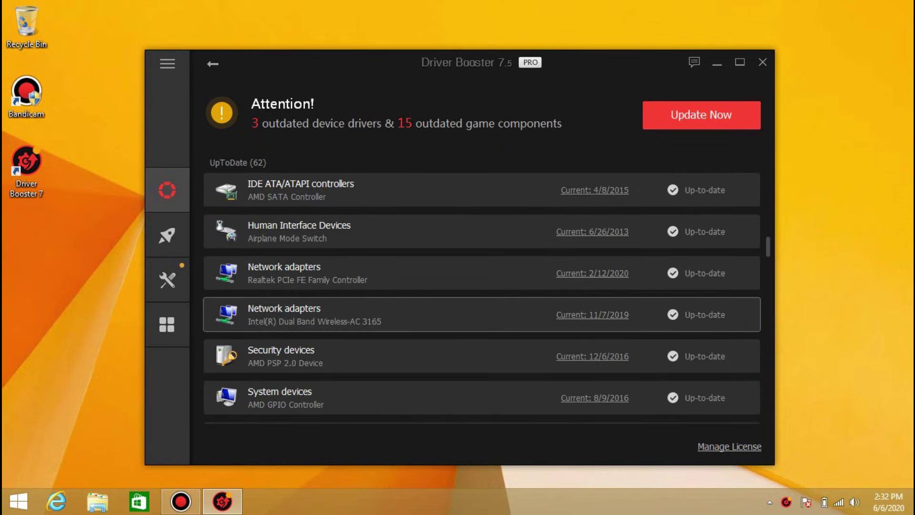
{"action": "scroll", "coordinate": [481, 310], "scroll_direction": "down", "scroll_amount": 3}
{"action": "scroll", "coordinate": [481, 309], "scroll_direction": "up", "scroll_amount": 11}
{"action": "scroll", "coordinate": [482, 310], "scroll_direction": "down", "scroll_amount": 5}
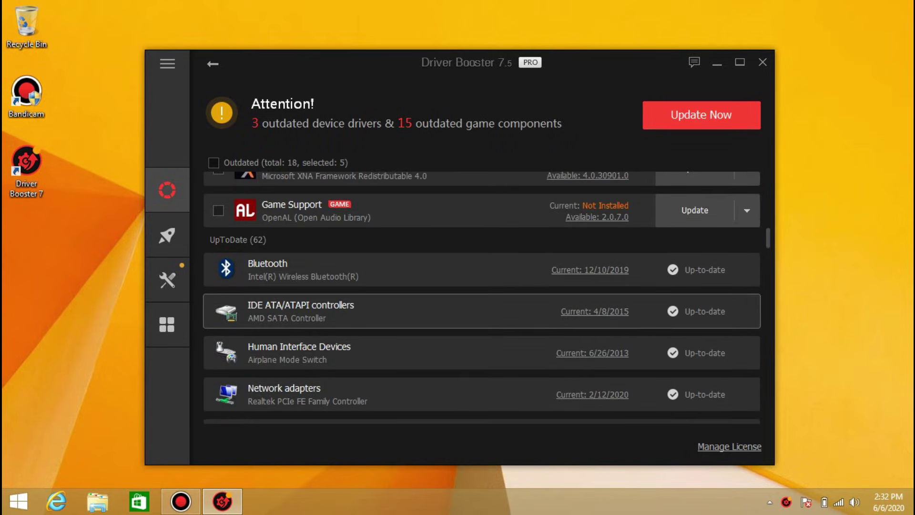
{"action": "scroll", "coordinate": [481, 315], "scroll_direction": "down", "scroll_amount": 5}
{"action": "scroll", "coordinate": [481, 334], "scroll_direction": "up", "scroll_amount": 5}
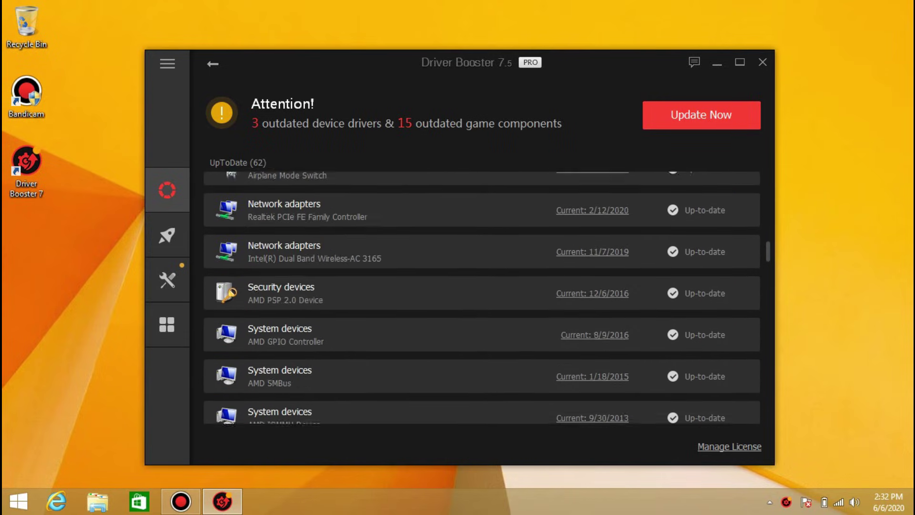
{"action": "scroll", "coordinate": [481, 334], "scroll_direction": "down", "scroll_amount": 3}
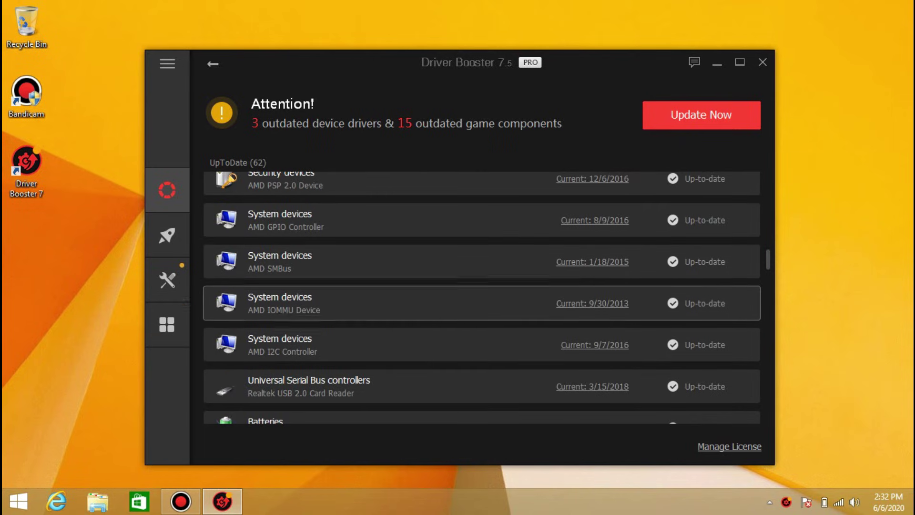
{"action": "scroll", "coordinate": [482, 261], "scroll_direction": "down", "scroll_amount": 6}
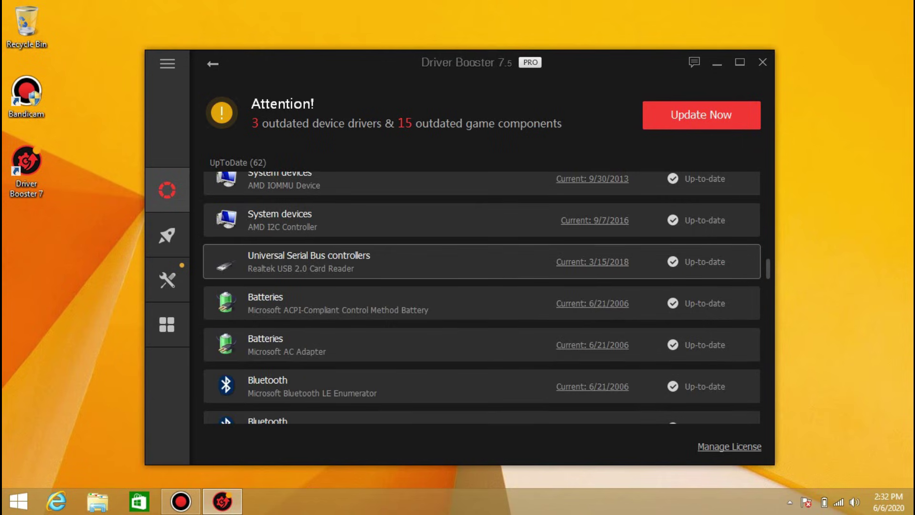
{"action": "scroll", "coordinate": [482, 303], "scroll_direction": "down", "scroll_amount": 3}
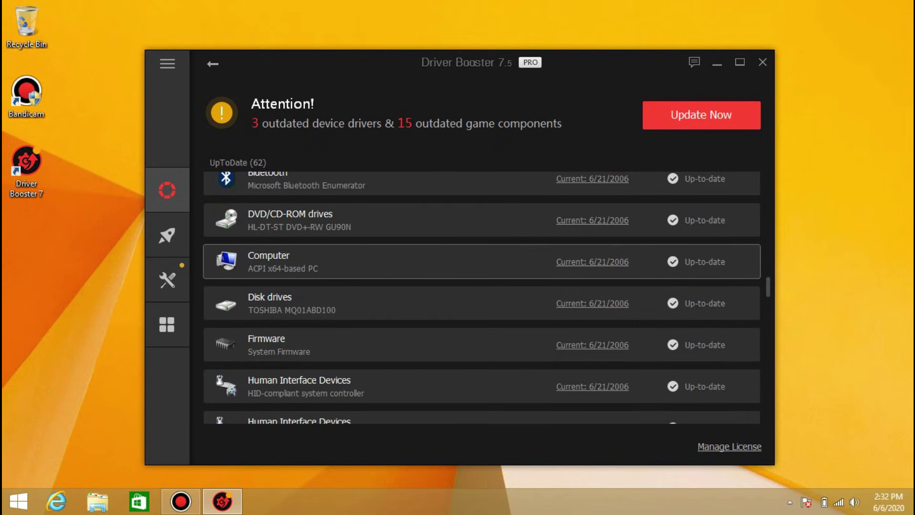
{"action": "scroll", "coordinate": [482, 265], "scroll_direction": "down", "scroll_amount": 3}
{"action": "scroll", "coordinate": [482, 350], "scroll_direction": "down", "scroll_amount": 5}
{"action": "scroll", "coordinate": [481, 350], "scroll_direction": "down", "scroll_amount": 7}
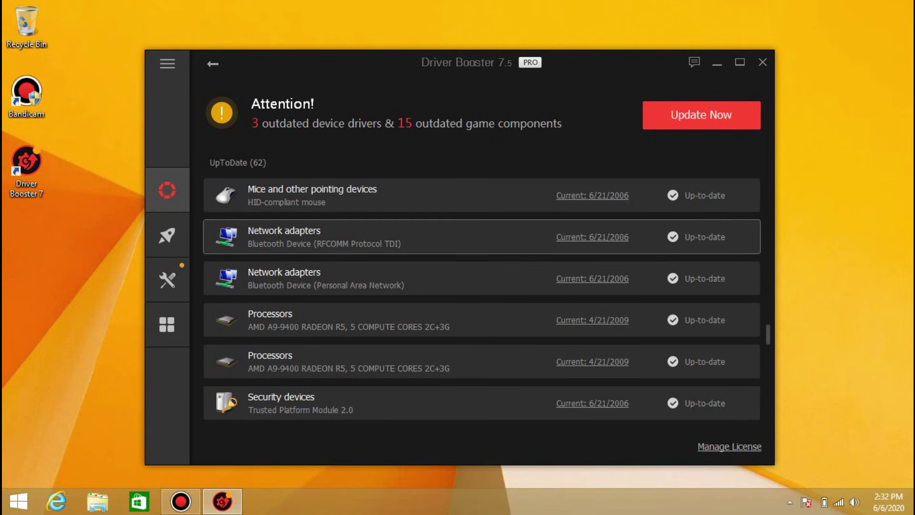
{"action": "scroll", "coordinate": [482, 329], "scroll_direction": "up", "scroll_amount": 10}
{"action": "scroll", "coordinate": [482, 329], "scroll_direction": "up", "scroll_amount": 2}
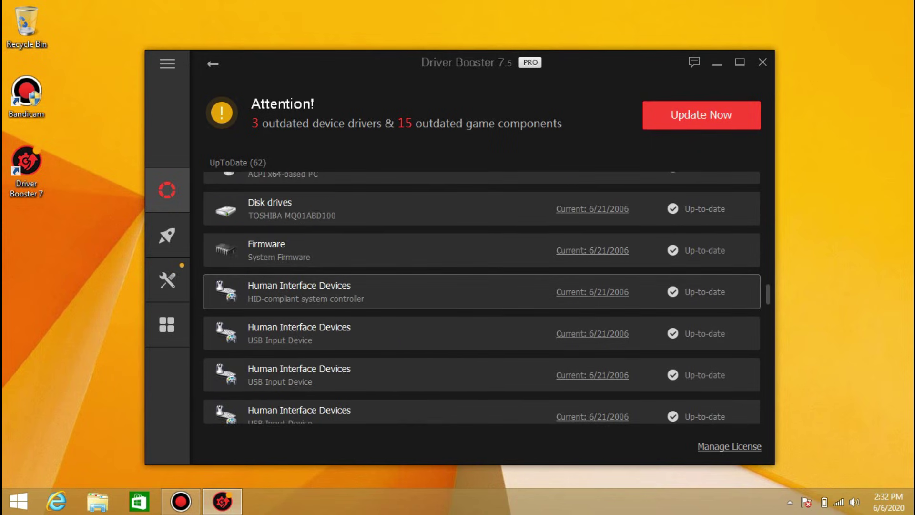
{"action": "scroll", "coordinate": [481, 328], "scroll_direction": "down", "scroll_amount": 12}
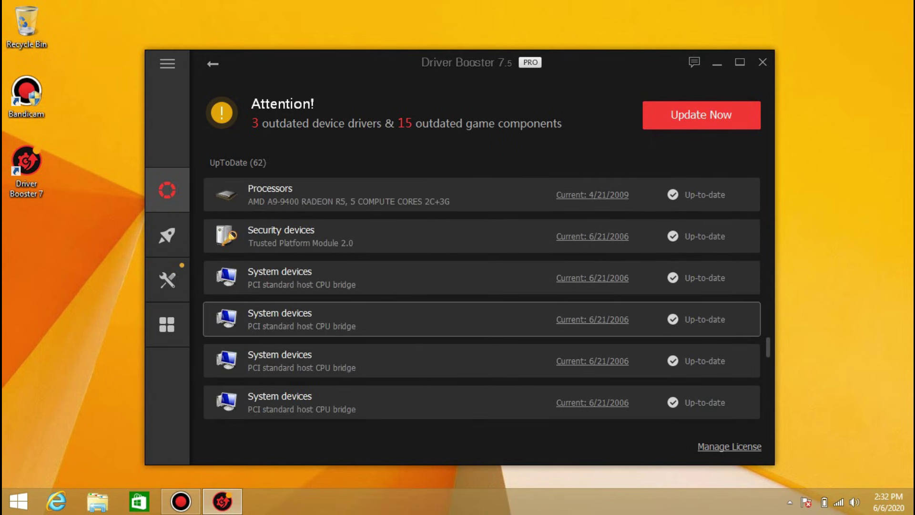
{"action": "scroll", "coordinate": [482, 329], "scroll_direction": "down", "scroll_amount": 6}
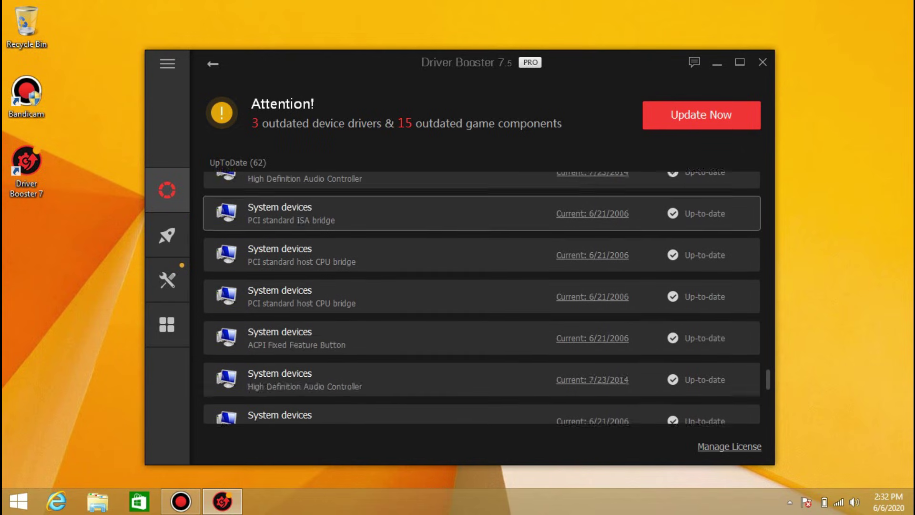
{"action": "scroll", "coordinate": [481, 329], "scroll_direction": "down", "scroll_amount": 8}
{"action": "scroll", "coordinate": [482, 329], "scroll_direction": "up", "scroll_amount": 5}
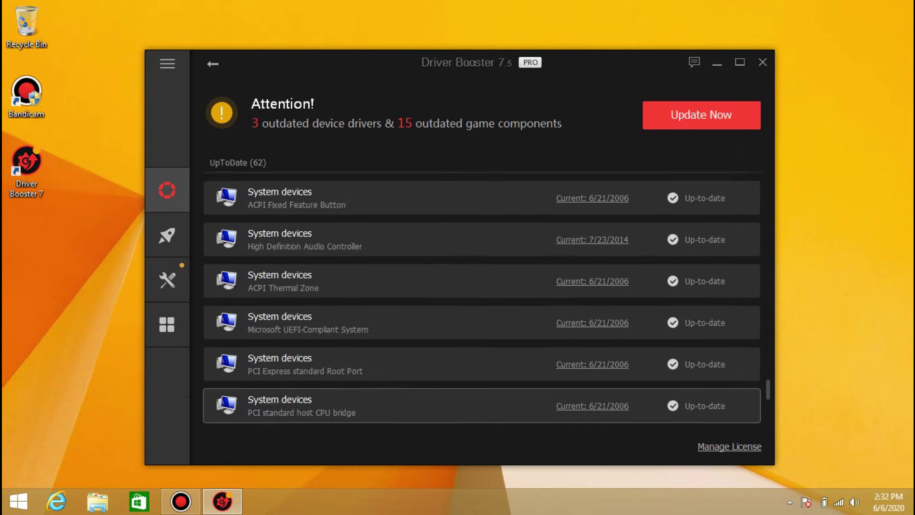
{"action": "scroll", "coordinate": [481, 329], "scroll_direction": "up", "scroll_amount": 6}
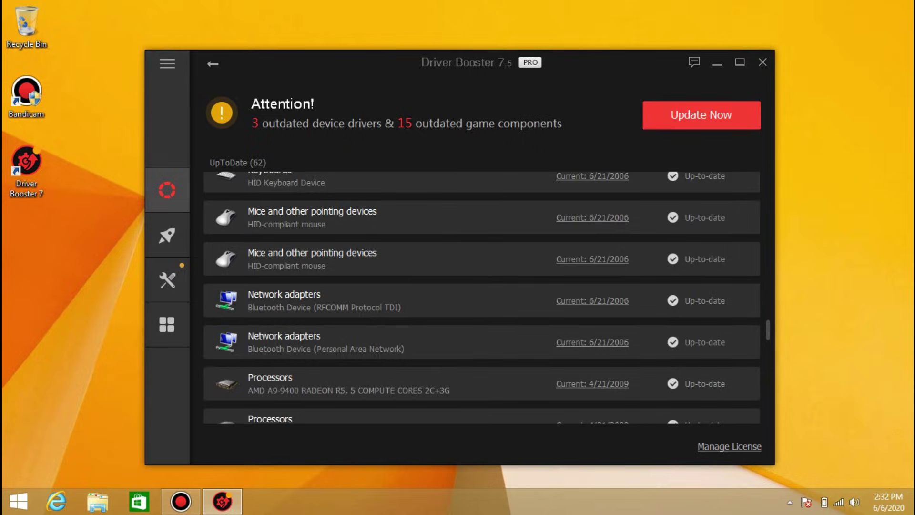
{"action": "left_click", "coordinate": [763, 62]}
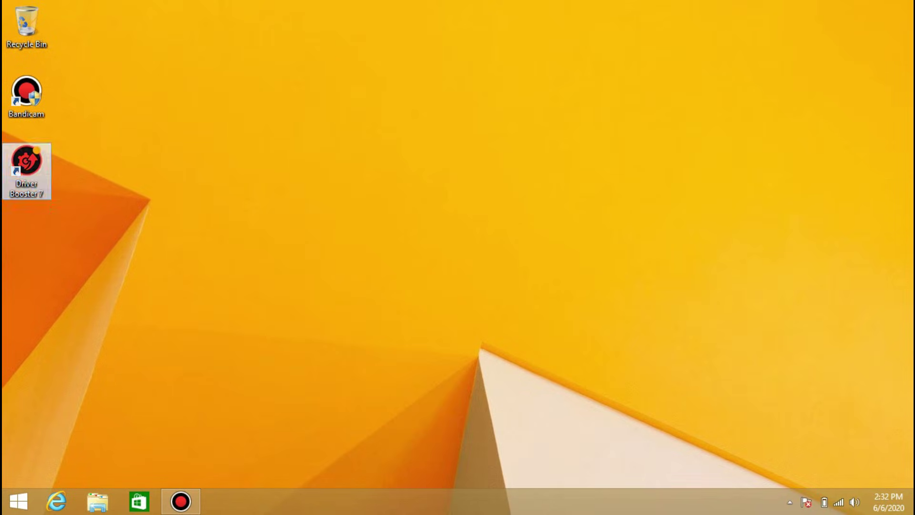
{"action": "right_click", "coordinate": [520, 150]}
{"action": "left_click", "coordinate": [548, 187]}
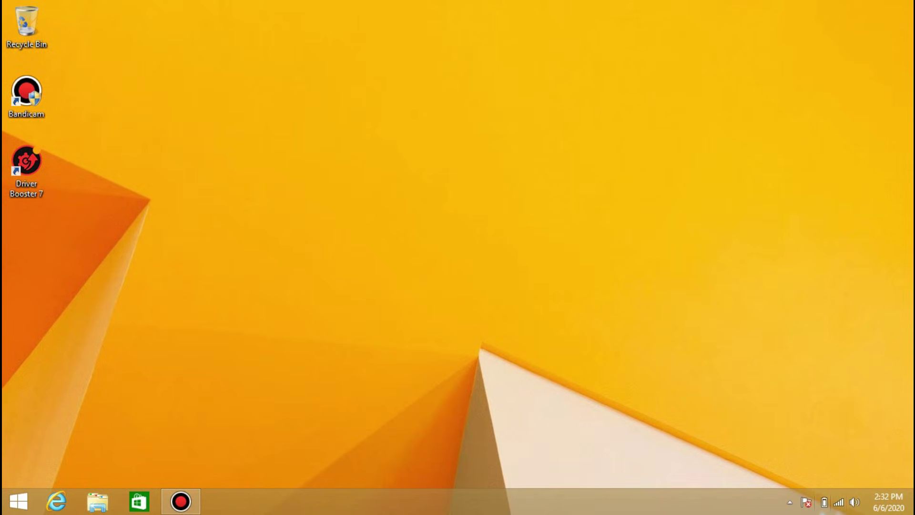
{"action": "left_click", "coordinate": [838, 503]}
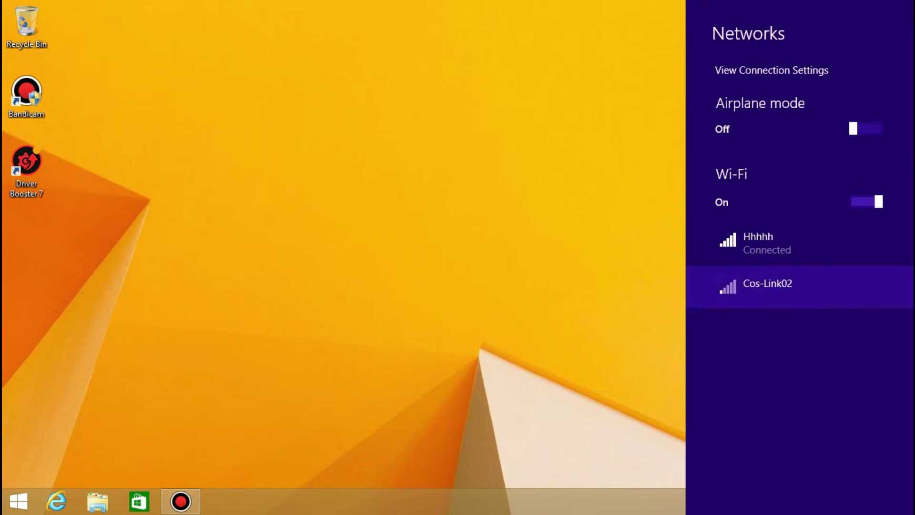
{"action": "left_click", "coordinate": [475, 222]}
{"action": "right_click", "coordinate": [475, 222]}
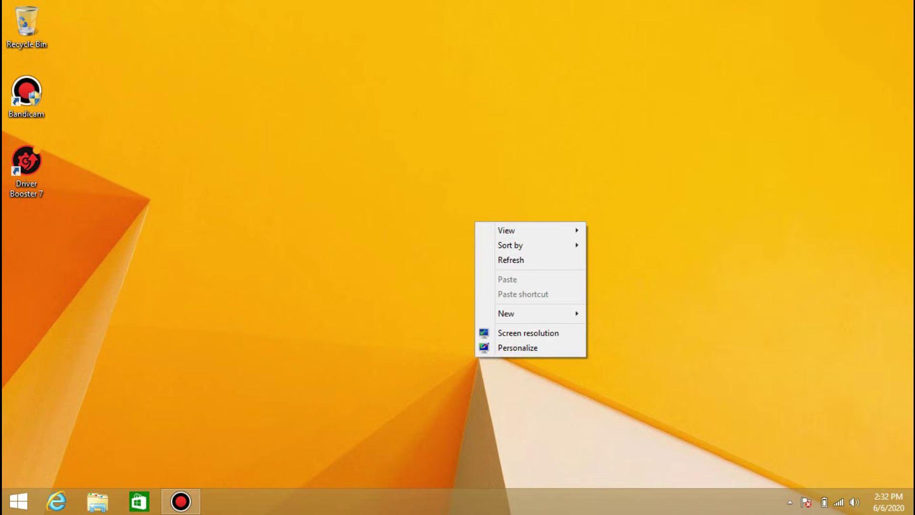
{"action": "left_click", "coordinate": [511, 260]}
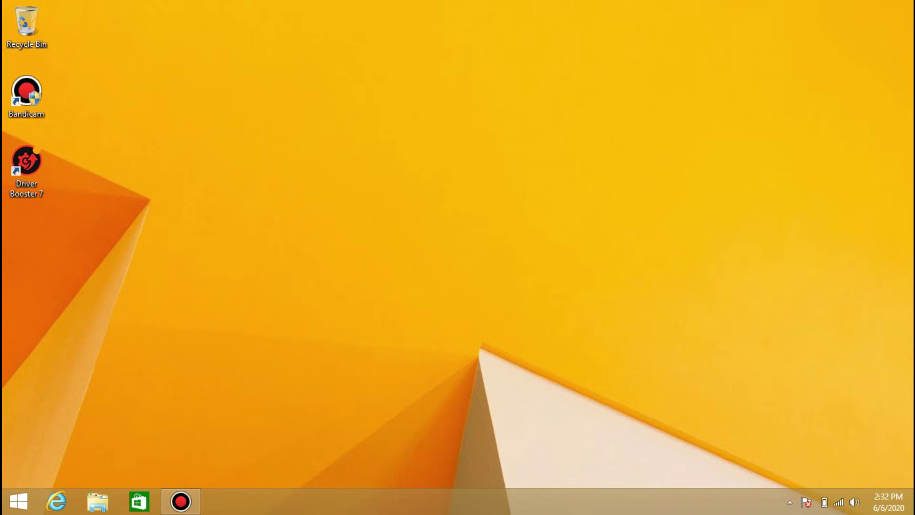
{"action": "left_click", "coordinate": [889, 502]}
{"action": "key", "text": "Escape"}
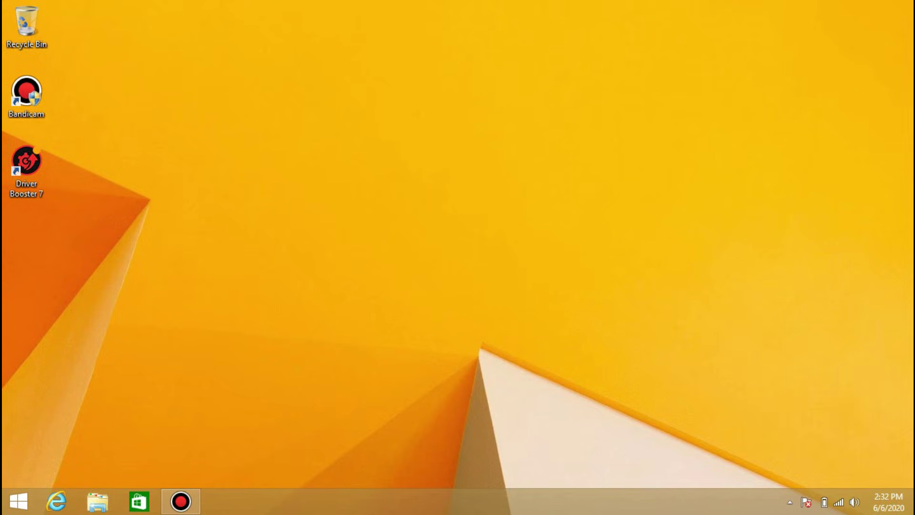